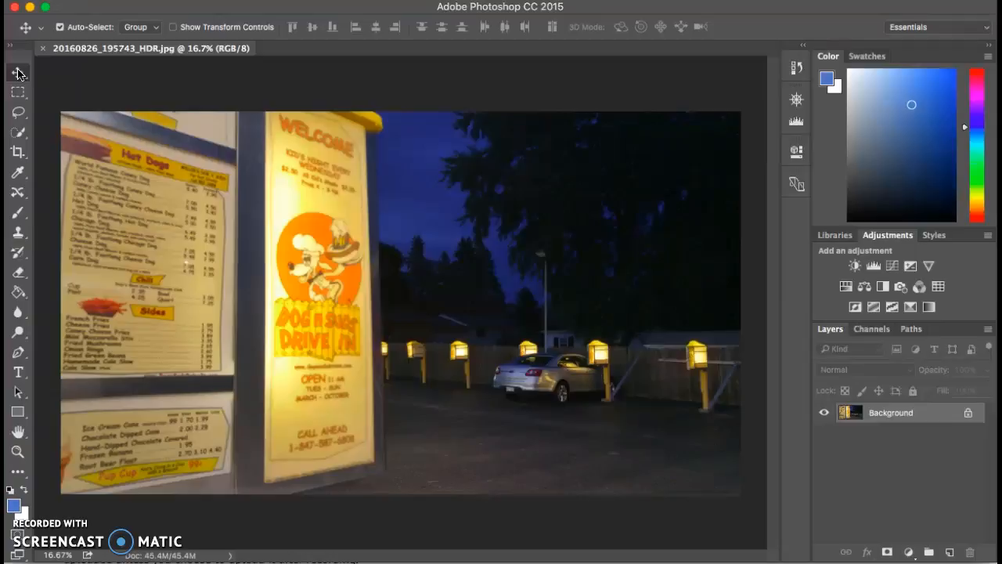
Step: Add an Exposure adjustment layer above the Background and lower its exposure to -5.88
left_click(271, 239)
left_click(909, 553)
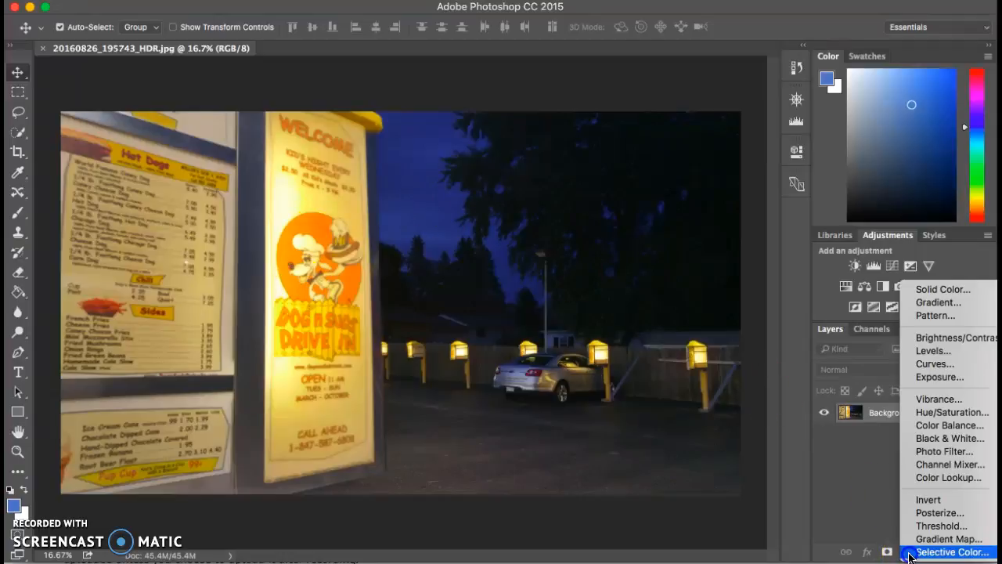
left_click(938, 377)
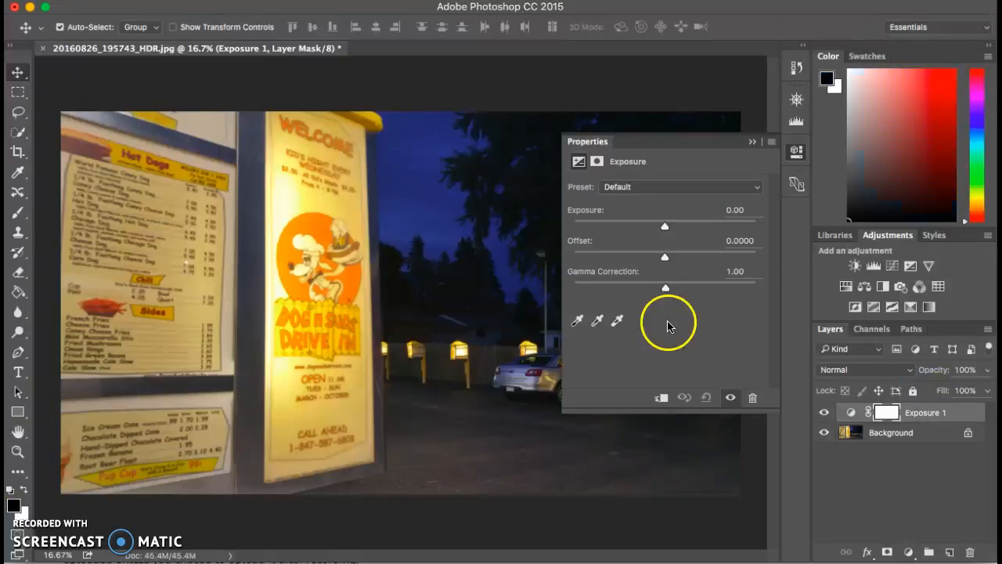
left_click_drag(667, 230, 606, 229)
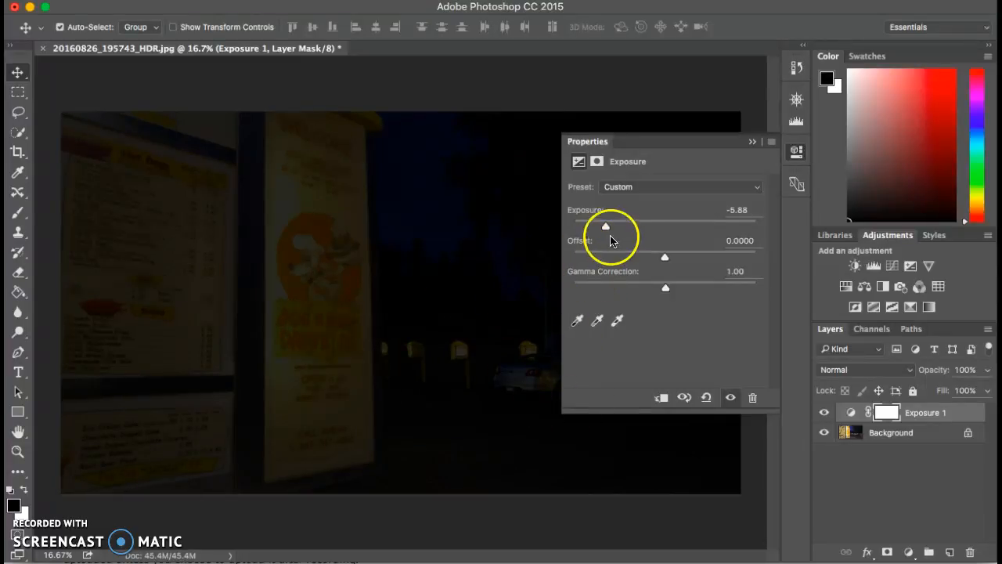
left_click(753, 142)
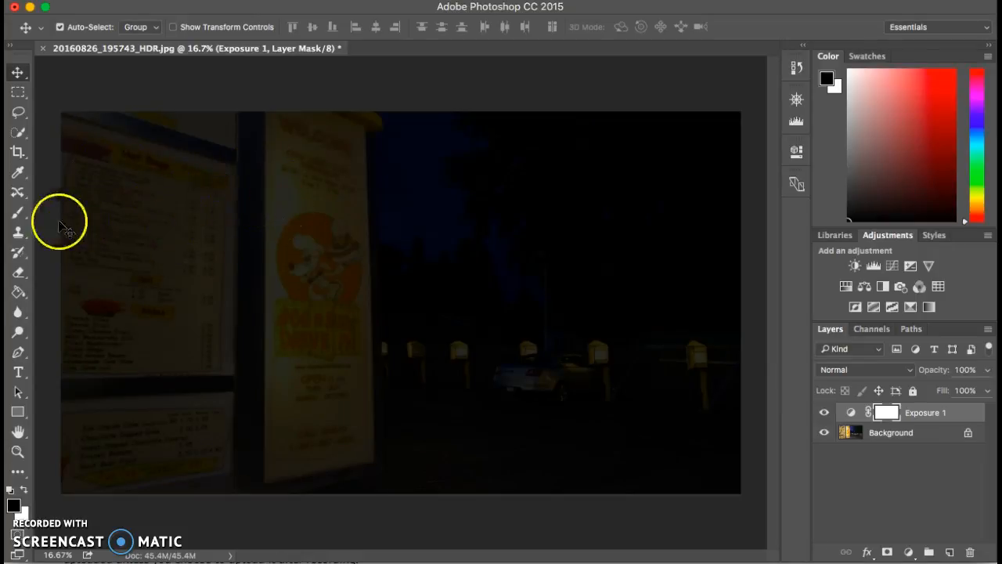
Step: Paint black on the Exposure layer's mask with a size 300 brush to reveal the whole lit Welcome sign
left_click(18, 213)
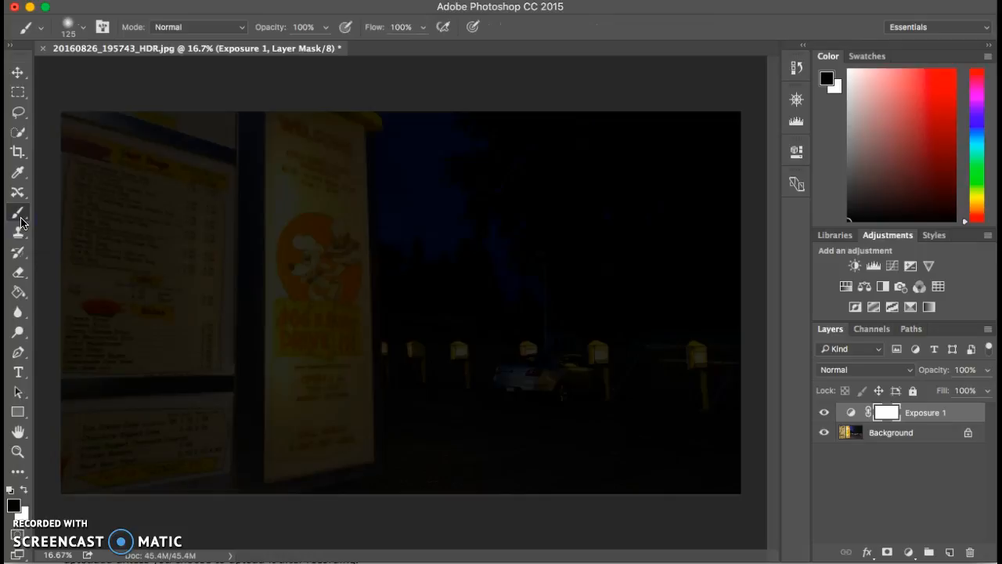
left_click(24, 491)
left_click(25, 492)
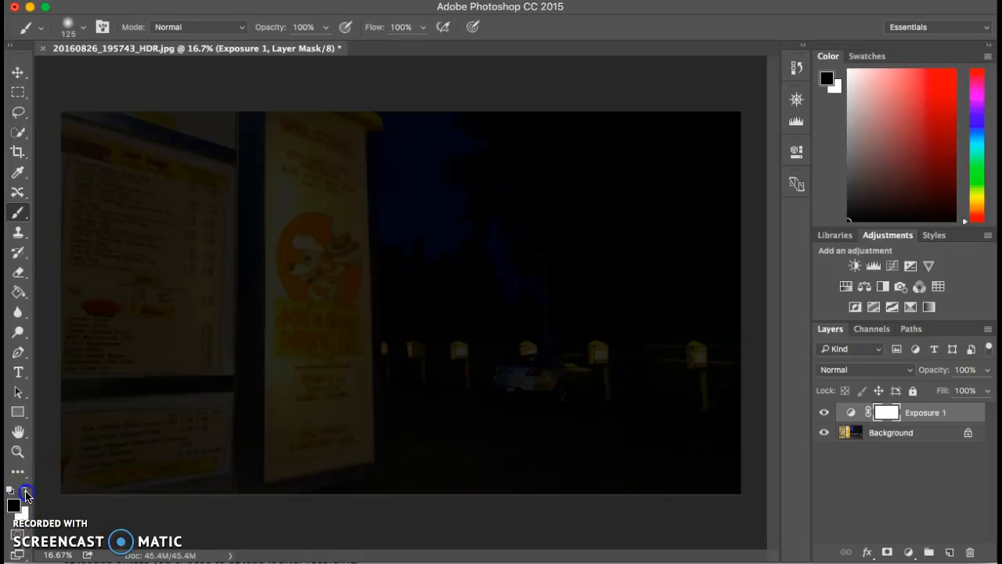
left_click(16, 506)
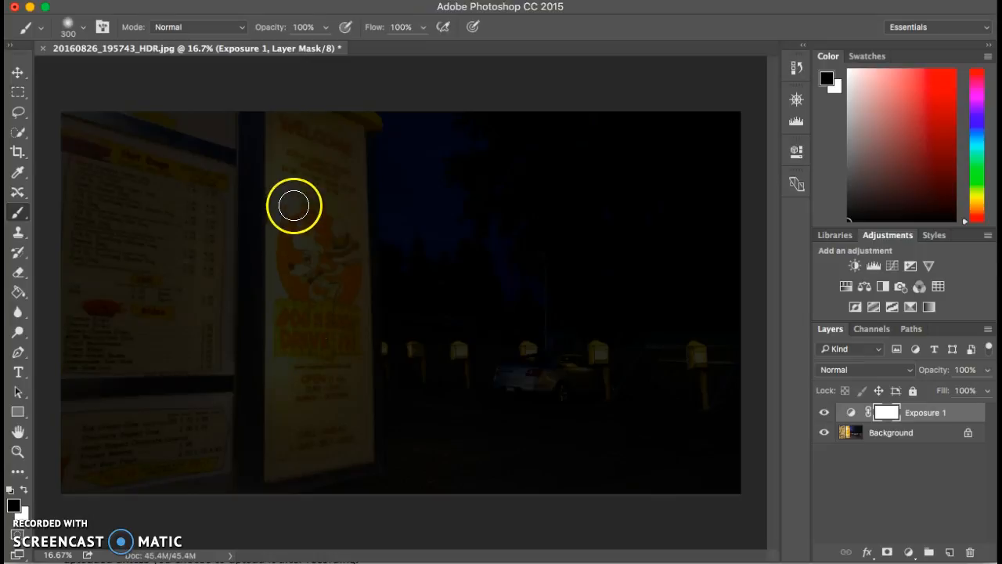
mouse_move(284, 148)
left_mouse_down()
mouse_move(293, 235)
mouse_move(315, 165)
mouse_move(319, 230)
mouse_move(338, 181)
mouse_move(337, 278)
mouse_move(336, 227)
mouse_move(318, 290)
mouse_move(303, 242)
mouse_move(305, 286)
mouse_move(296, 224)
mouse_move(294, 327)
mouse_move(294, 303)
mouse_move(307, 359)
mouse_move(322, 284)
mouse_move(331, 395)
mouse_move(341, 271)
mouse_move(344, 423)
left_mouse_up()
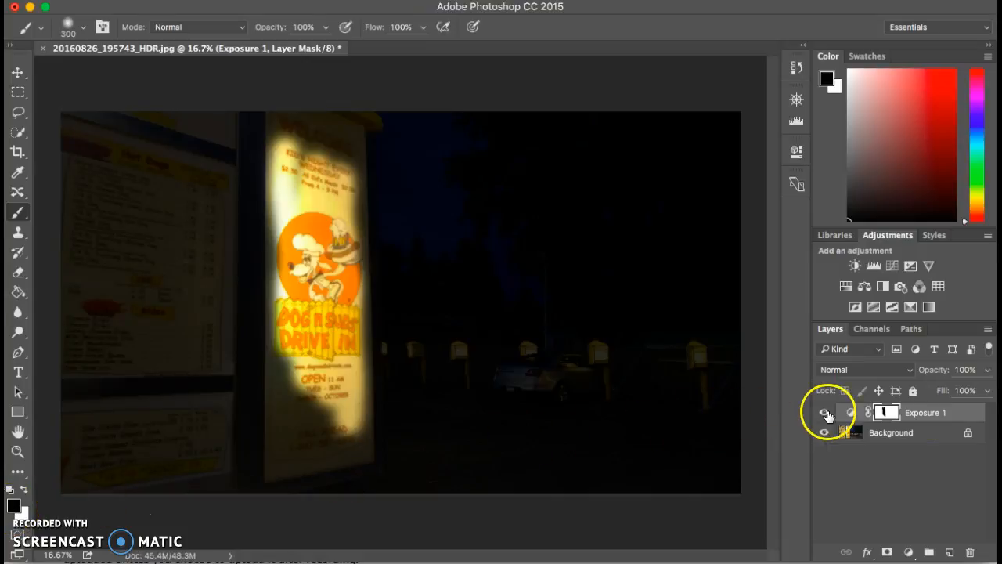
mouse_move(310, 389)
left_mouse_down()
mouse_move(293, 351)
mouse_move(288, 393)
mouse_move(280, 351)
mouse_move(273, 433)
mouse_move(315, 417)
mouse_move(309, 446)
mouse_move(292, 455)
mouse_move(286, 440)
mouse_move(276, 468)
mouse_move(360, 426)
left_mouse_up()
mouse_move(270, 329)
left_mouse_down()
mouse_move(281, 129)
mouse_move(305, 125)
mouse_move(347, 138)
mouse_move(351, 328)
left_mouse_up()
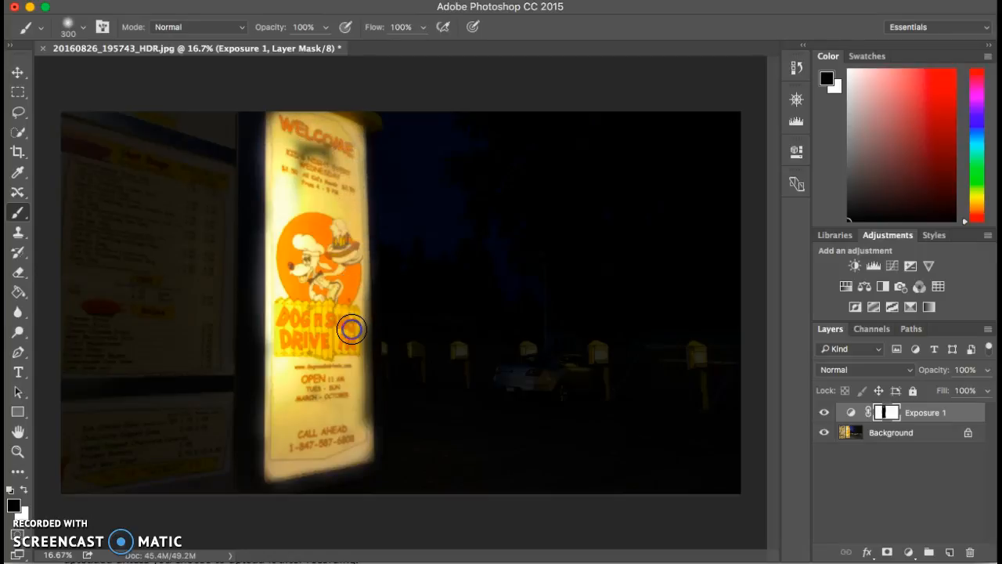
mouse_move(334, 134)
left_mouse_down()
mouse_move(322, 157)
mouse_move(323, 140)
mouse_move(301, 150)
mouse_move(344, 191)
mouse_move(358, 432)
left_mouse_up()
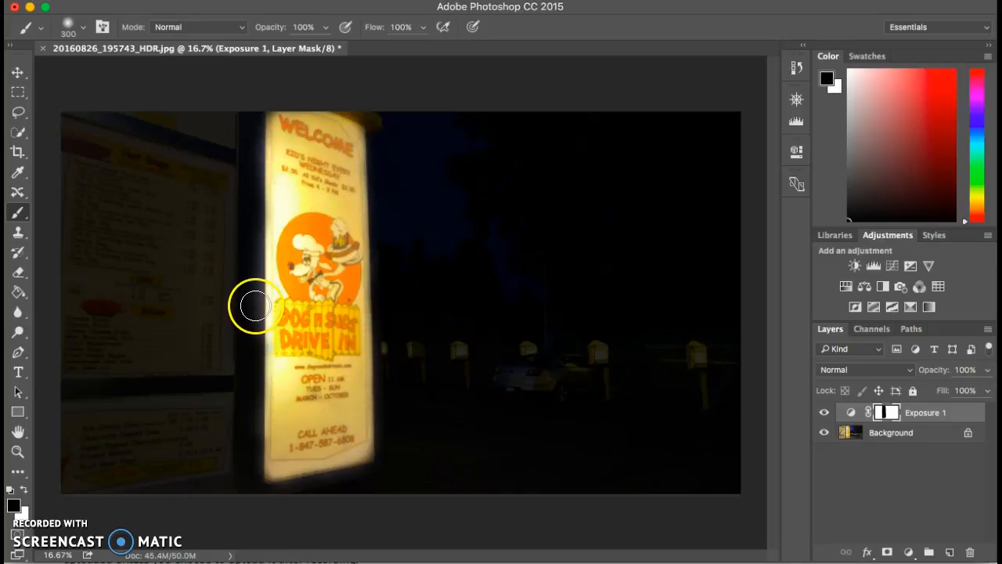
Step: Touch up the mask along the Welcome sign's left edge, painting with white and with black at brush size 200
left_click(26, 492)
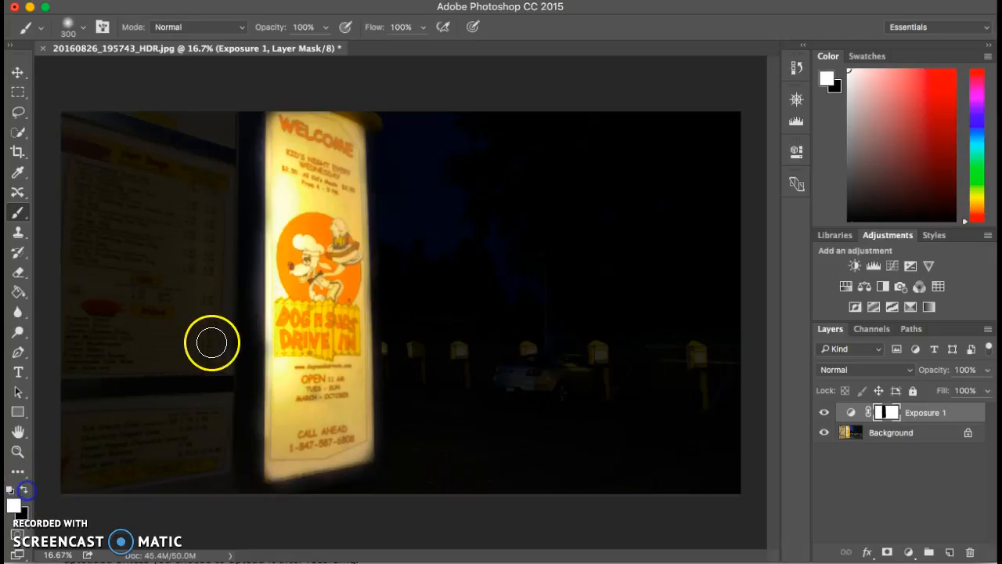
mouse_move(247, 302)
left_mouse_down()
mouse_move(249, 325)
mouse_move(261, 227)
mouse_move(252, 317)
left_mouse_up()
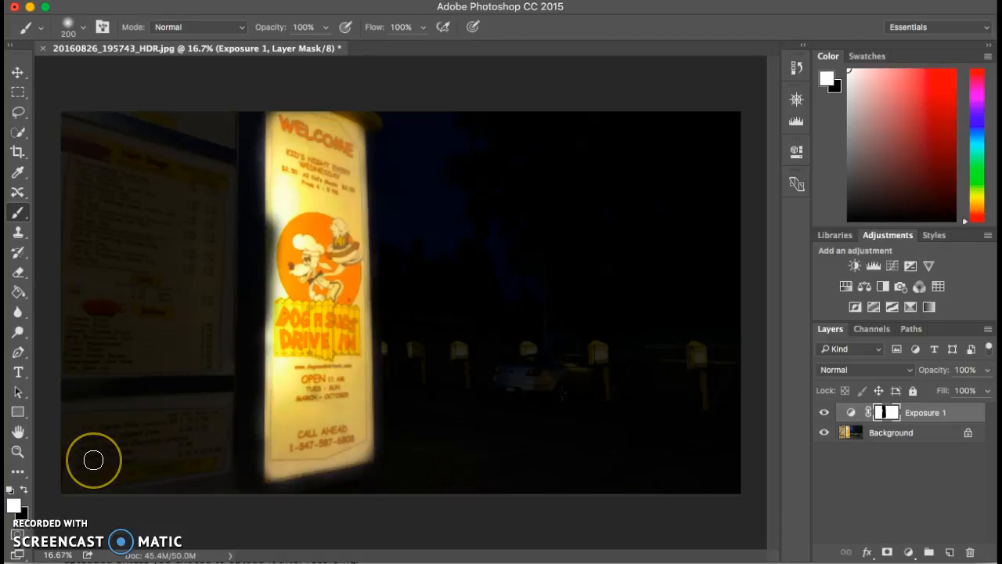
key("x")
left_click_drag(271, 223, 267, 299)
left_click_drag(267, 339, 267, 342)
Step: Paint black on the mask with the size 200 brush over the menu boards and the six lit boxes in the parking lot
mouse_move(69, 137)
left_mouse_down()
mouse_move(152, 198)
mouse_move(135, 226)
mouse_move(87, 225)
mouse_move(94, 231)
mouse_move(77, 211)
mouse_move(76, 169)
mouse_move(75, 305)
mouse_move(94, 333)
mouse_move(126, 296)
mouse_move(148, 341)
mouse_move(170, 322)
mouse_move(214, 327)
mouse_move(223, 210)
mouse_move(172, 170)
mouse_move(126, 154)
mouse_move(151, 159)
mouse_move(64, 129)
mouse_move(66, 371)
mouse_move(144, 369)
left_mouse_up()
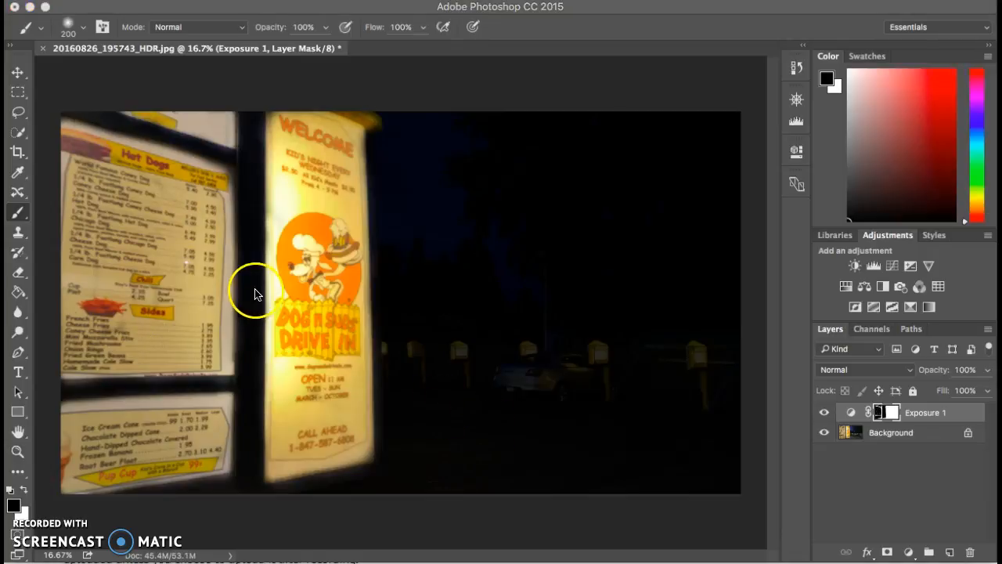
left_click(17, 212)
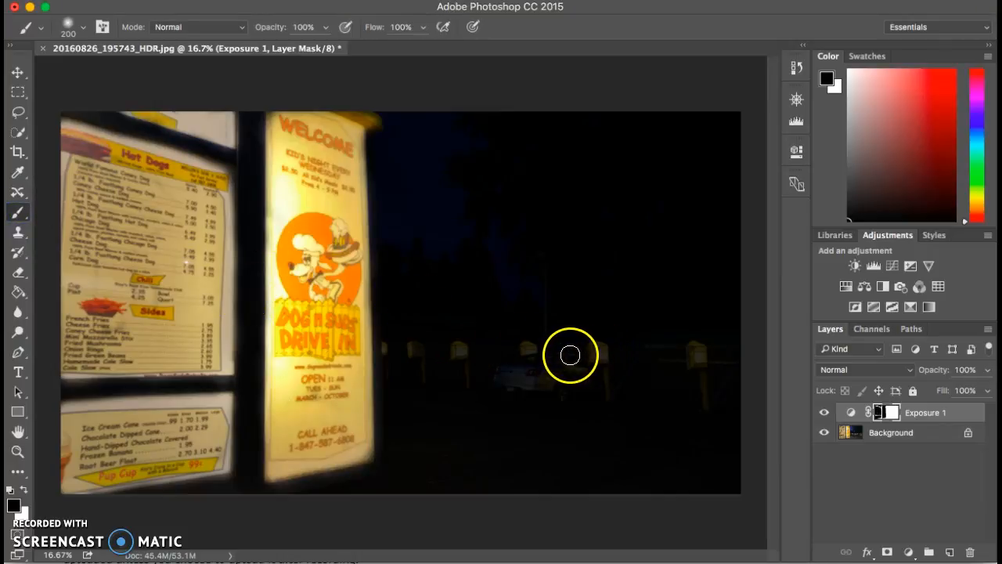
left_click(459, 352)
left_click(421, 347)
left_click(386, 348)
left_click(529, 351)
left_click(595, 355)
left_click(690, 357)
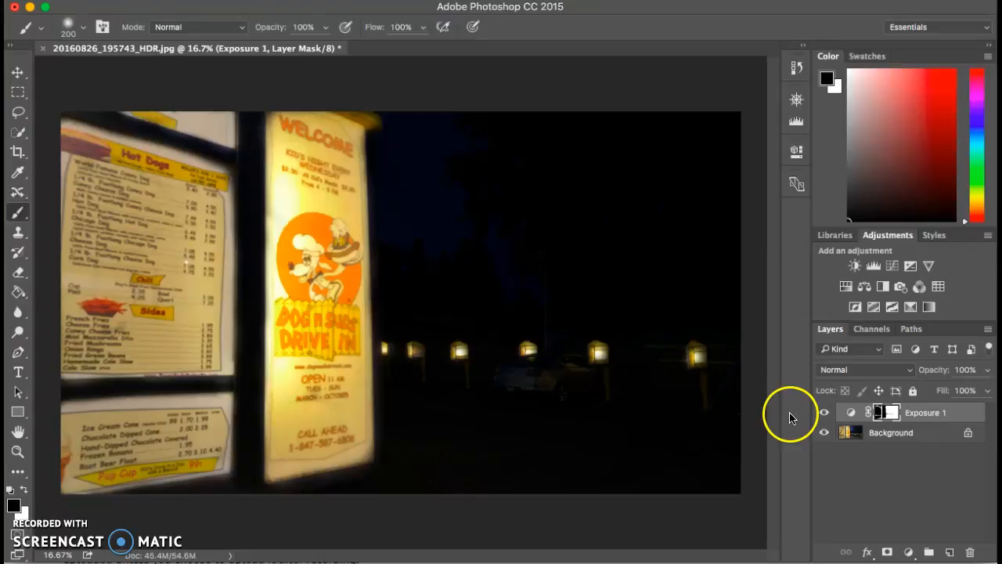
Step: Reopen the Exposure adjustment's properties and lower the exposure to -11.93
double_click(852, 414)
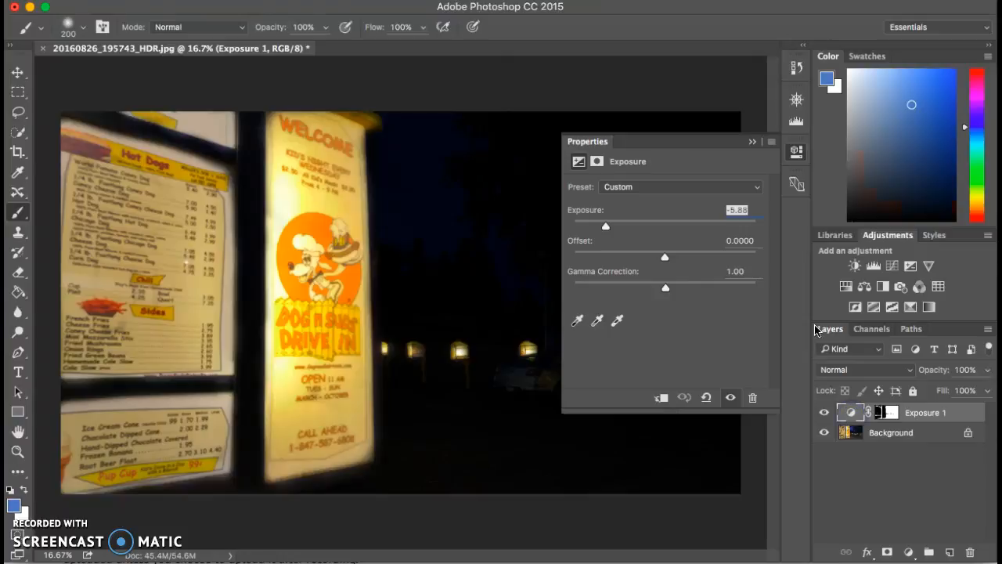
left_click(605, 227)
left_click_drag(611, 228, 608, 229)
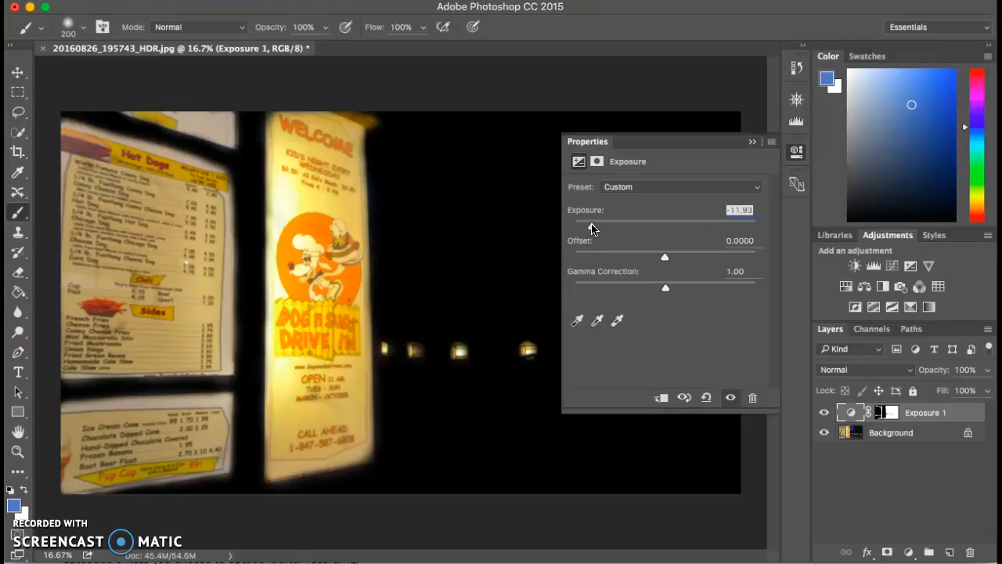
left_click(751, 145)
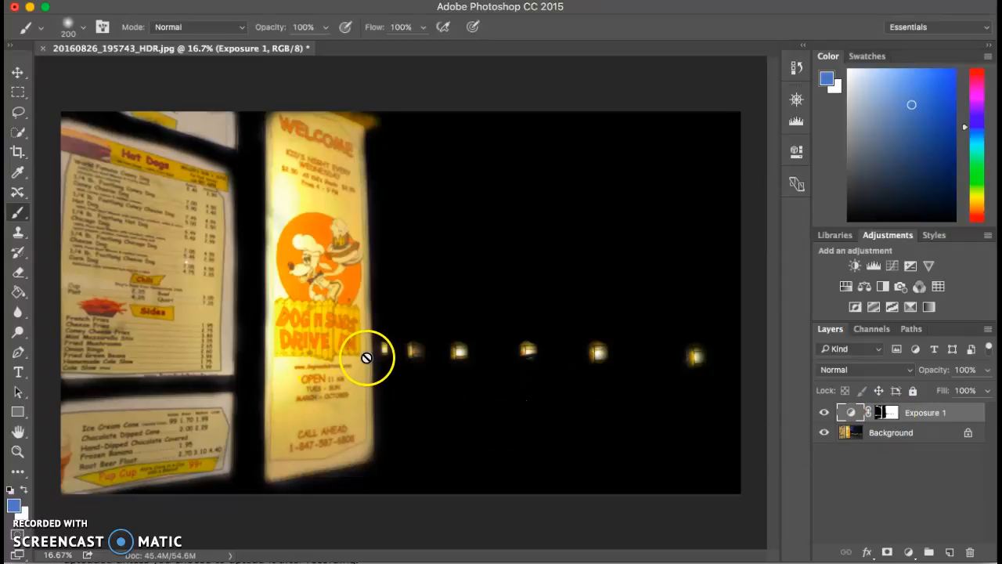
Step: Make the Exposure 1 layer's mask the active painting target, with black as the foreground colour
left_click(908, 551)
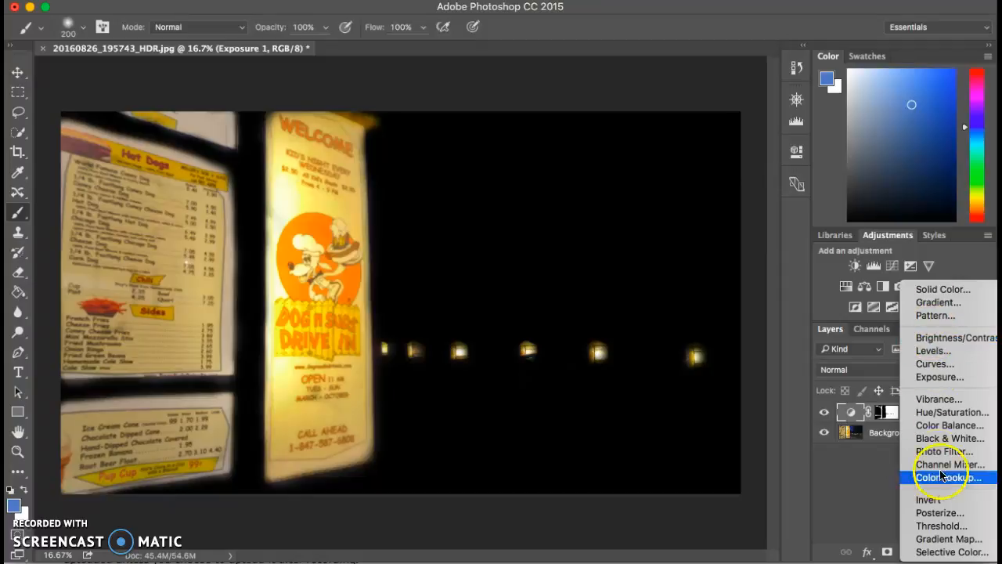
left_click(885, 413)
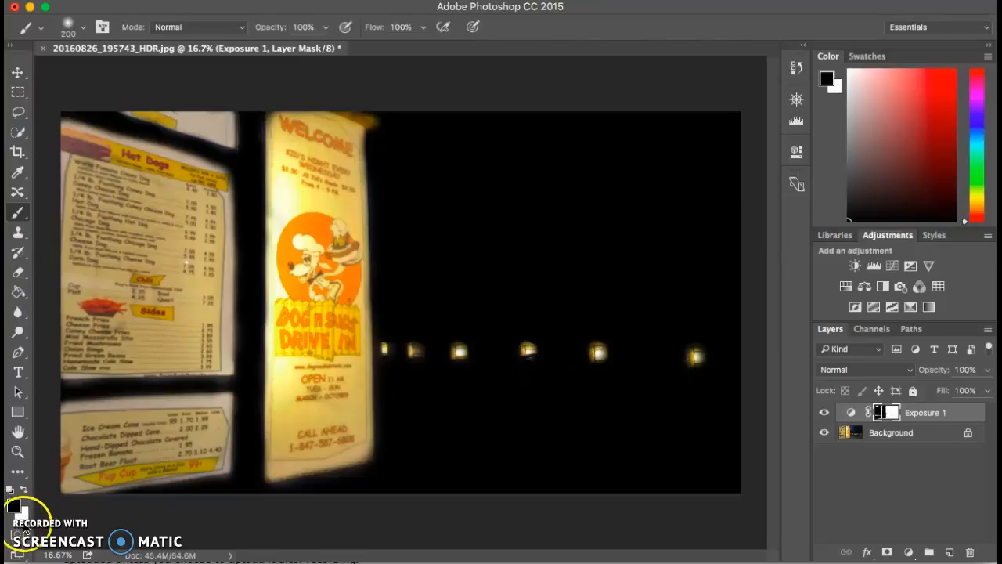
left_click(525, 415)
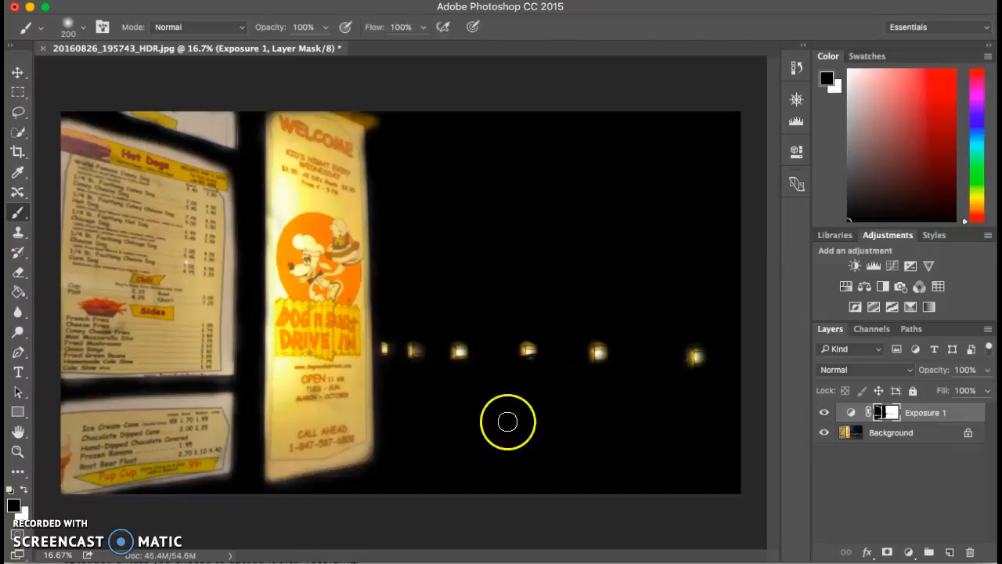